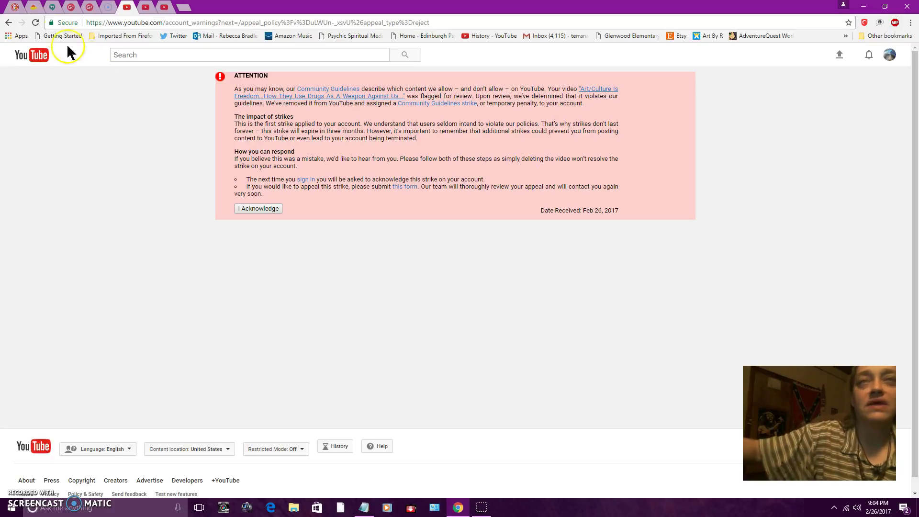
Bring up the YouTube Community Guidelines page to review the Don't cross the line rules
click(165, 8)
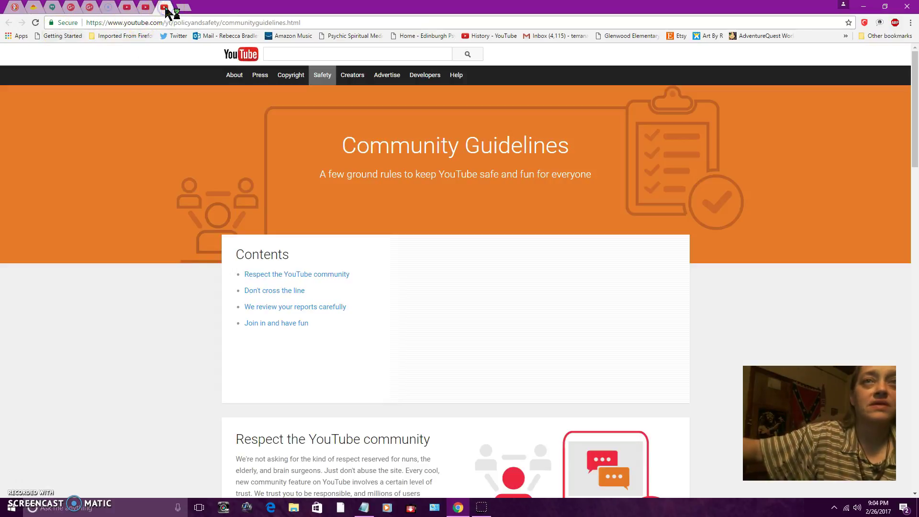
scroll(172, 283, down, 5)
scroll(172, 283, down, 1)
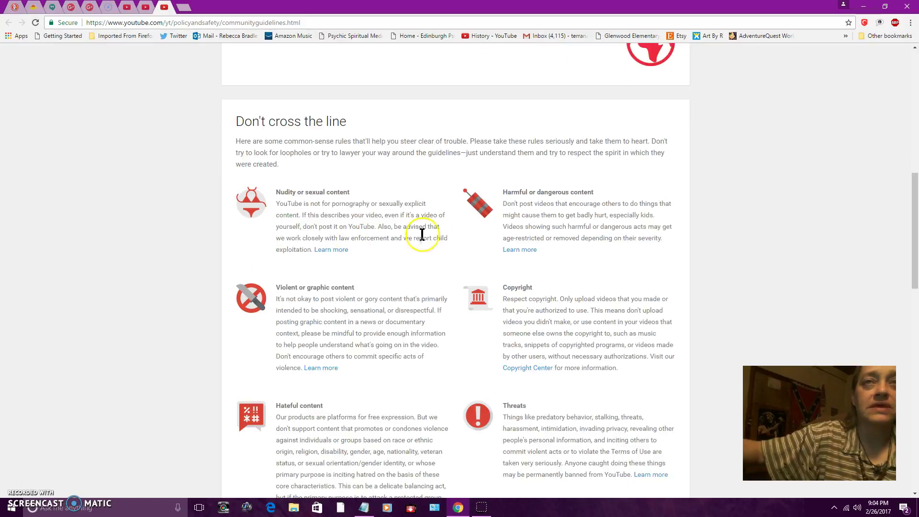
scroll(350, 392, down, 1)
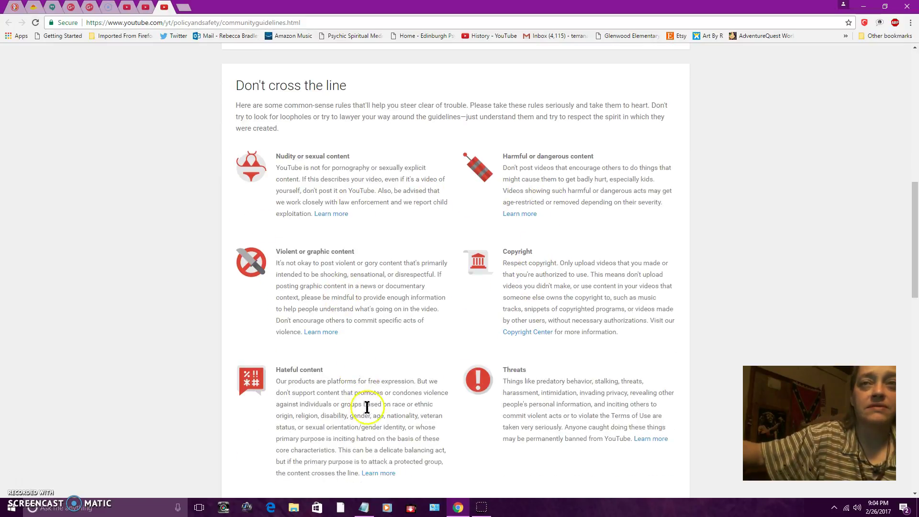
scroll(365, 404, down, 1)
scroll(529, 390, down, 1)
scroll(417, 416, up, 5)
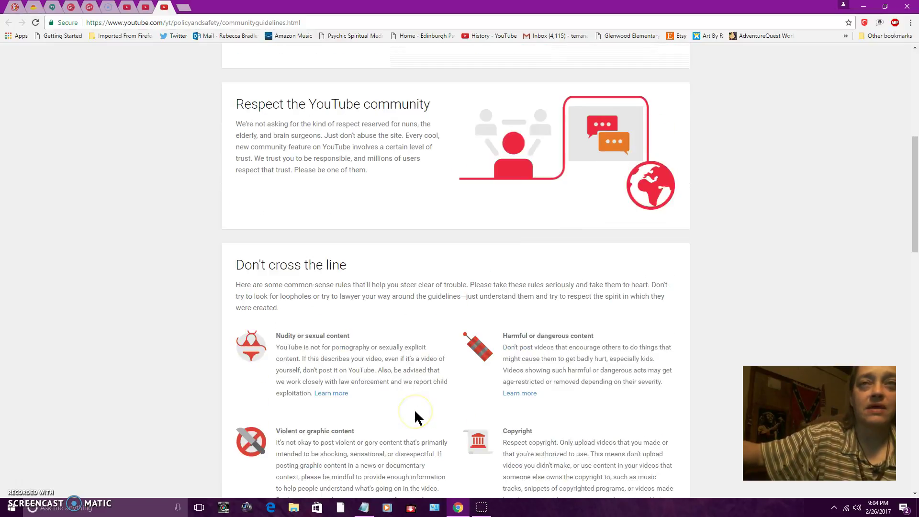
scroll(416, 416, up, 5)
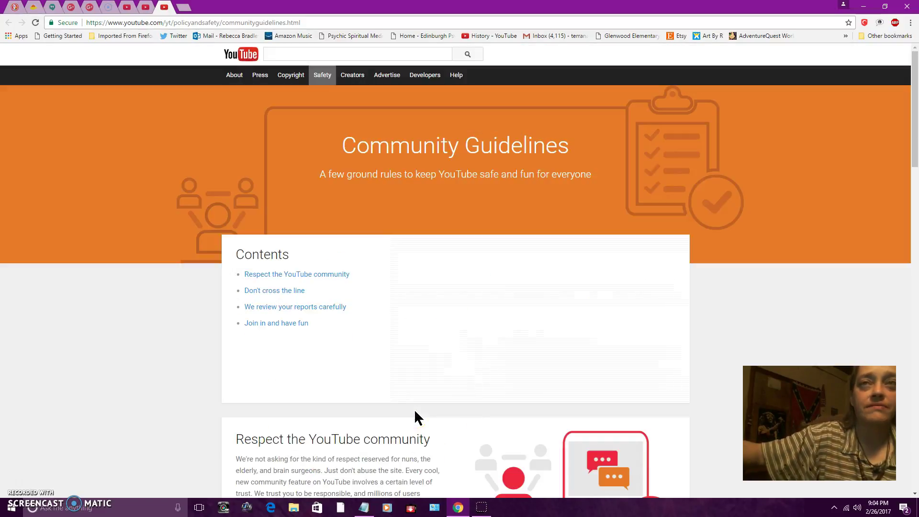
click(126, 9)
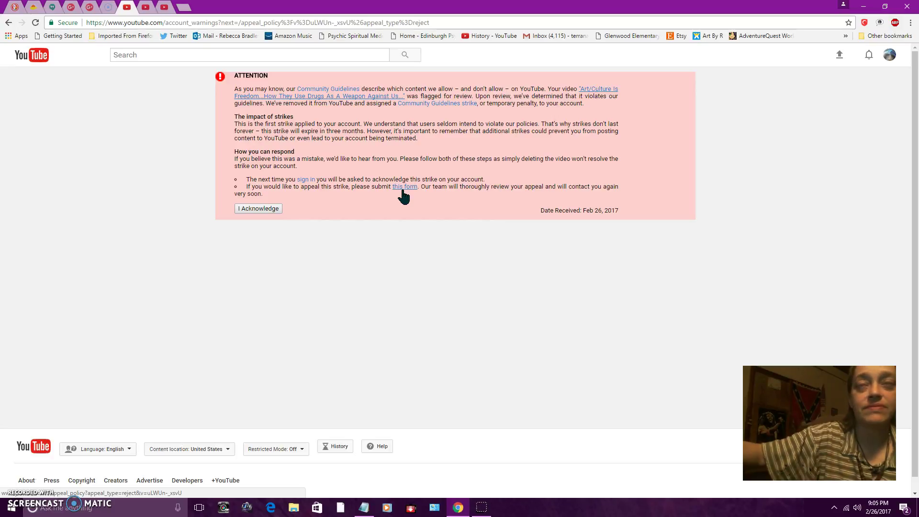
click(402, 188)
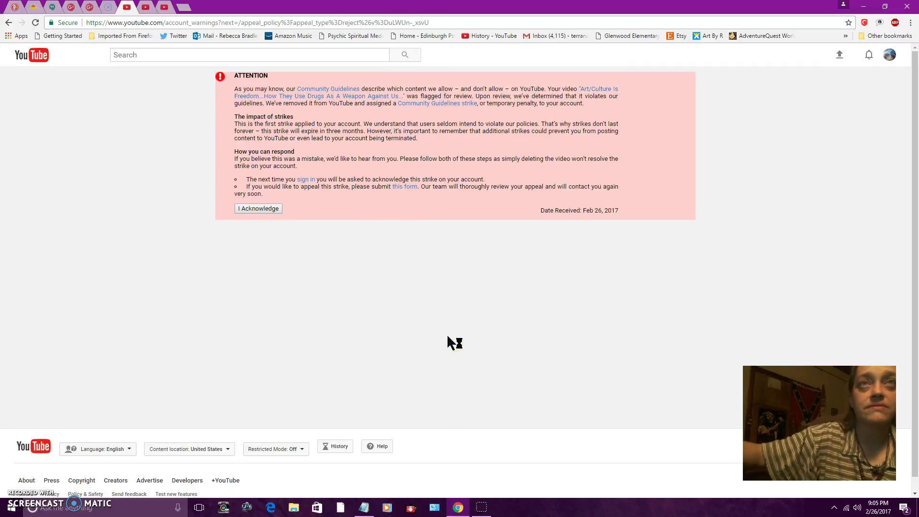
click(458, 507)
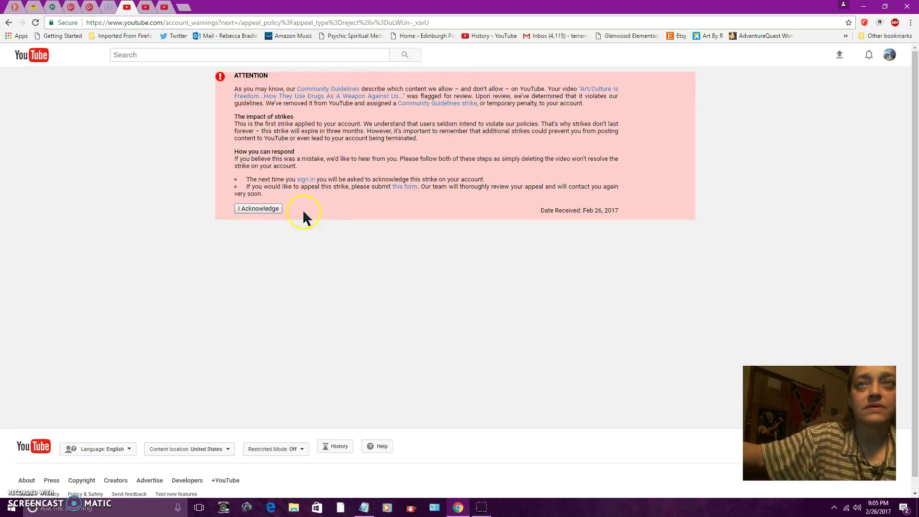
click(409, 187)
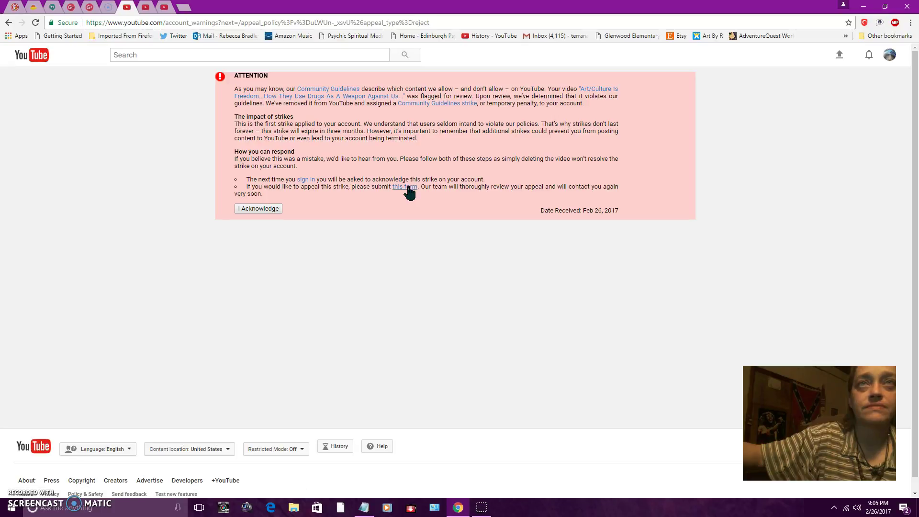
click(153, 7)
click(503, 359)
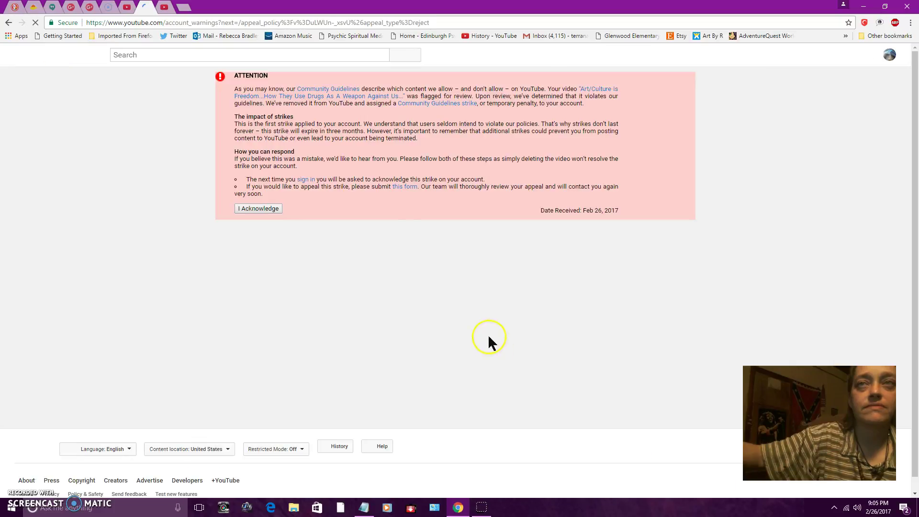
click(403, 188)
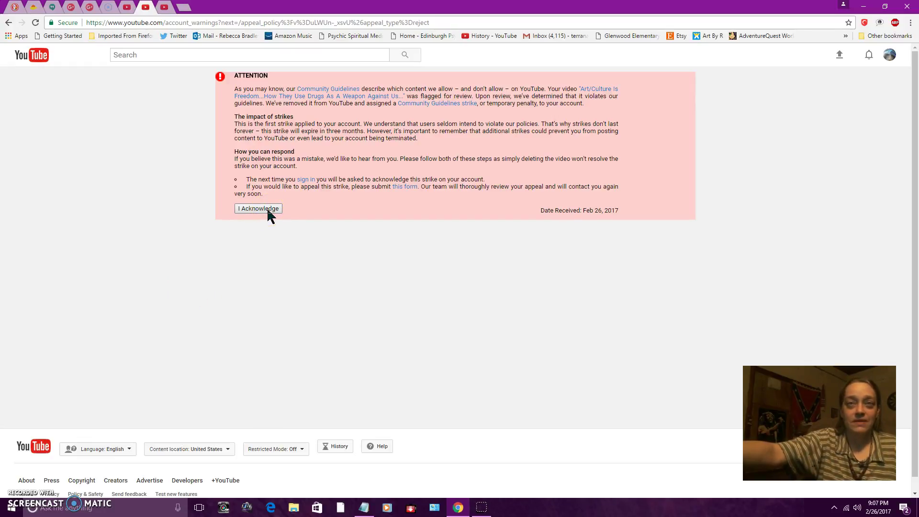
Close an extra YouTube tab from its tab-strip context menu
right_click(129, 8)
click(161, 89)
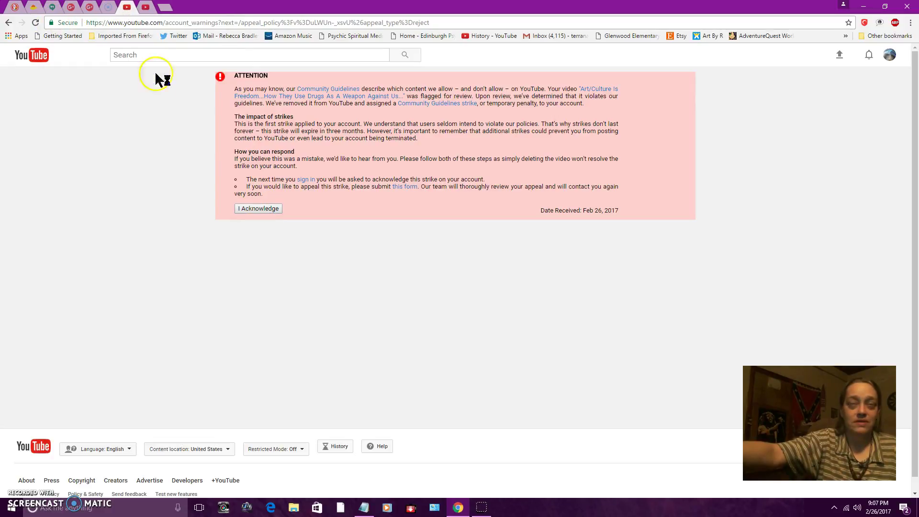